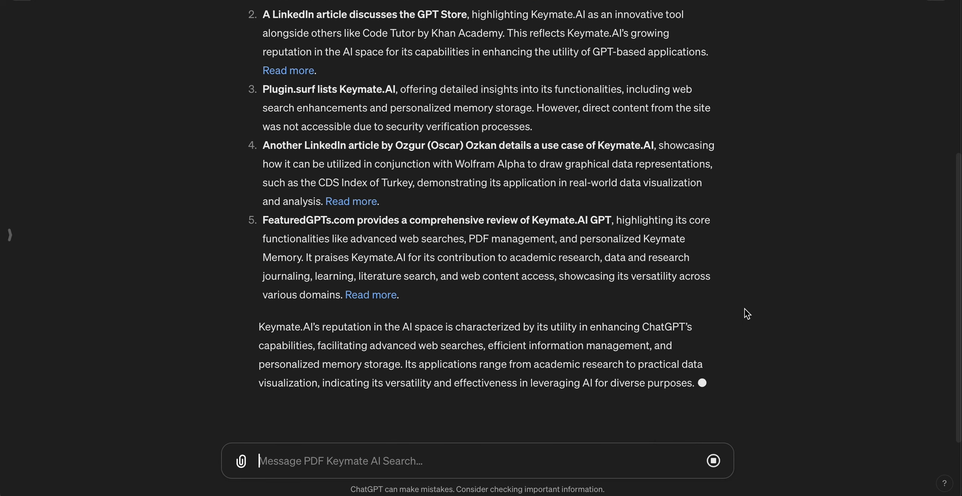
# Step: Ask the chat to explain Keymate.AI's reputation based on the content found, noting any specifically negative or troubling articles / content
pyautogui.scroll(6, 744, 308)
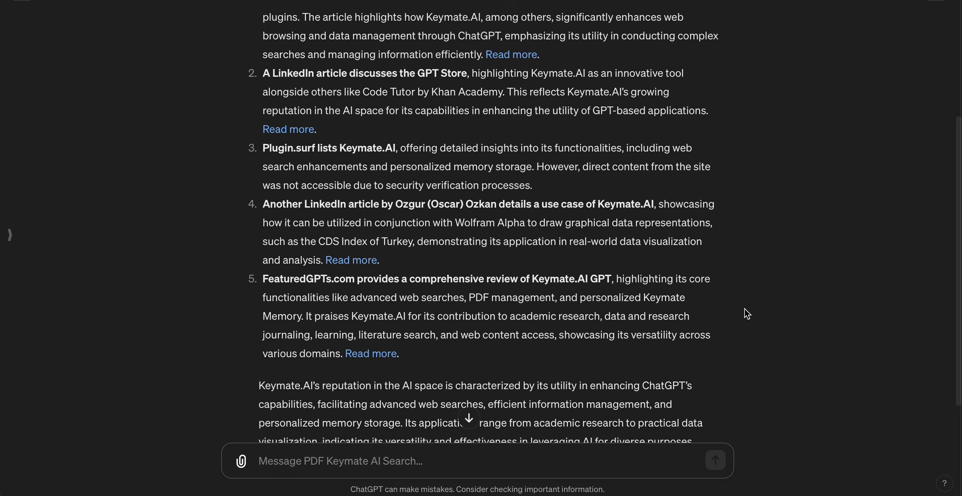
pyautogui.scroll(-5, 744, 308)
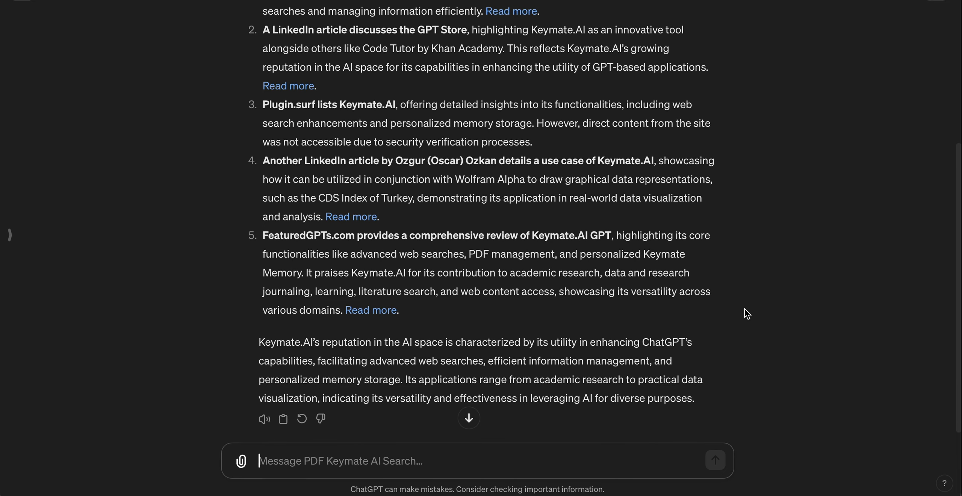
pyautogui.scroll(-10, 744, 309)
pyautogui.write('Based on the content ')
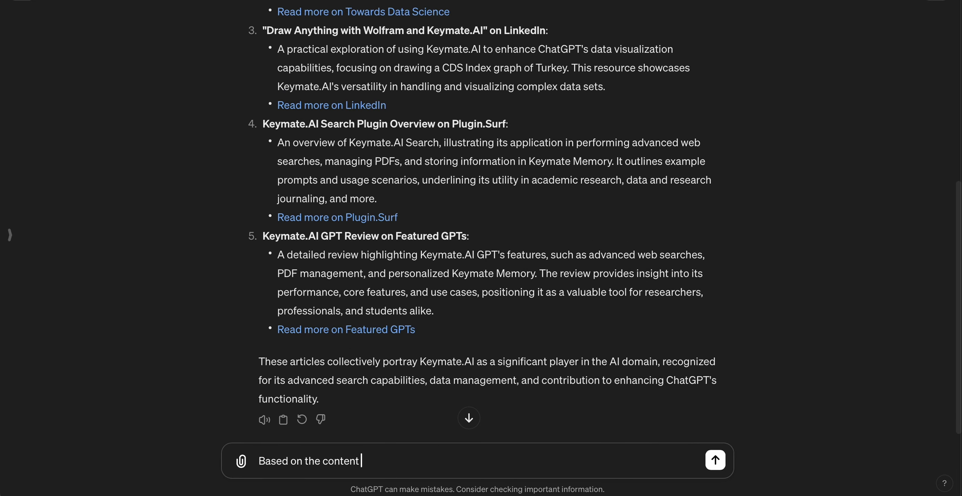
pyautogui.write('found, explain the reputation of')
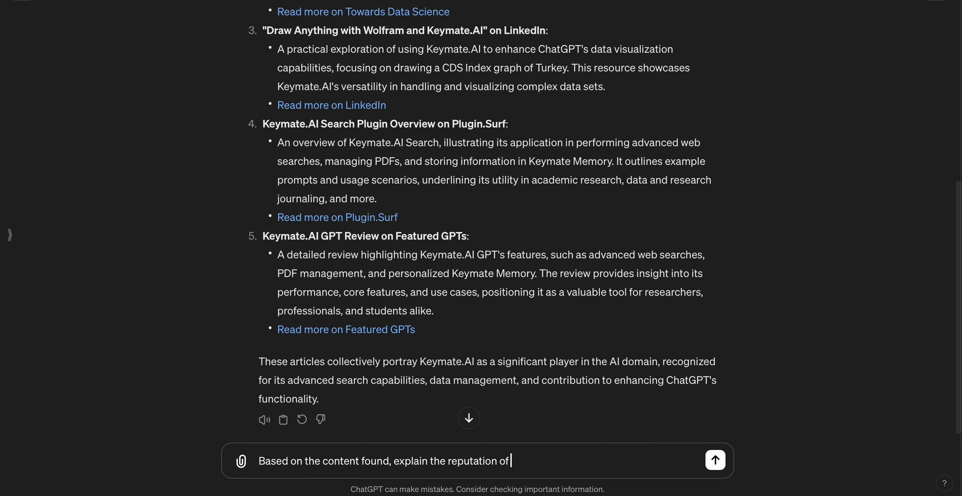
pyautogui.write(' Keymate.AI. Please note any specifica')
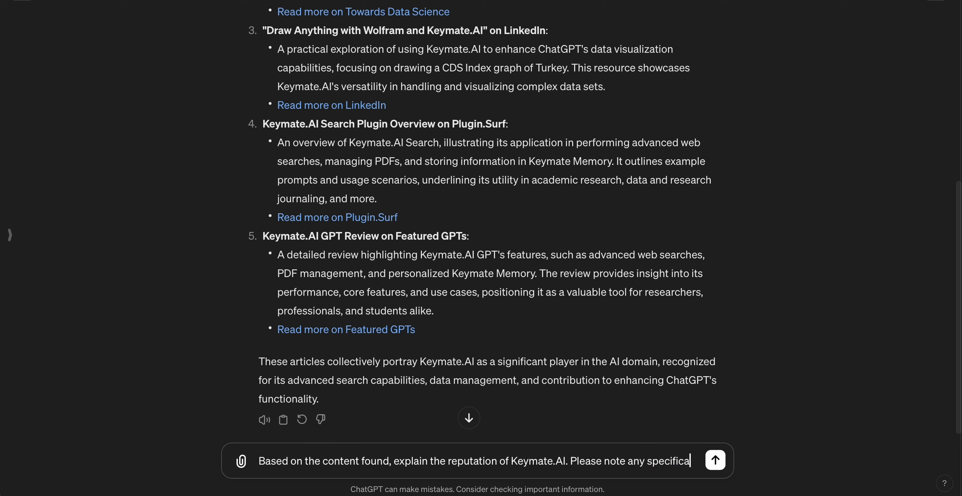
pyautogui.write('lly negative or')
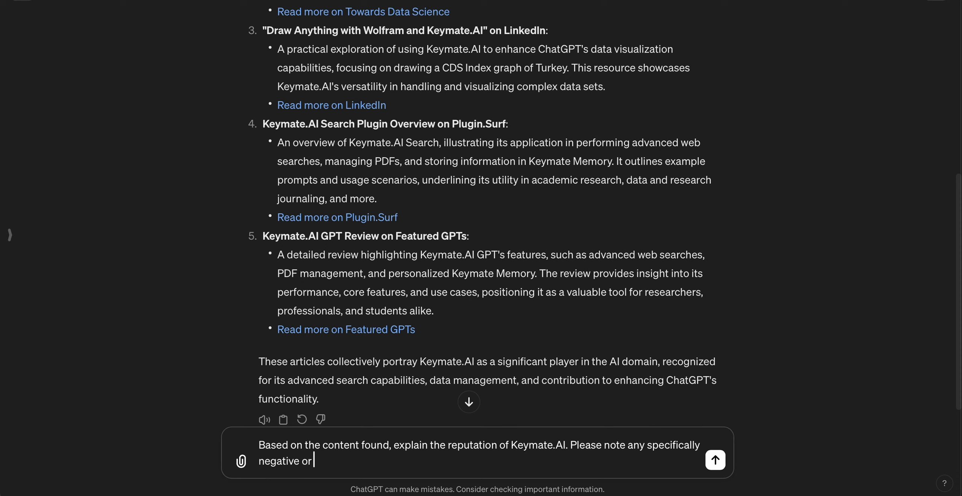
pyautogui.write(' troubling articles')
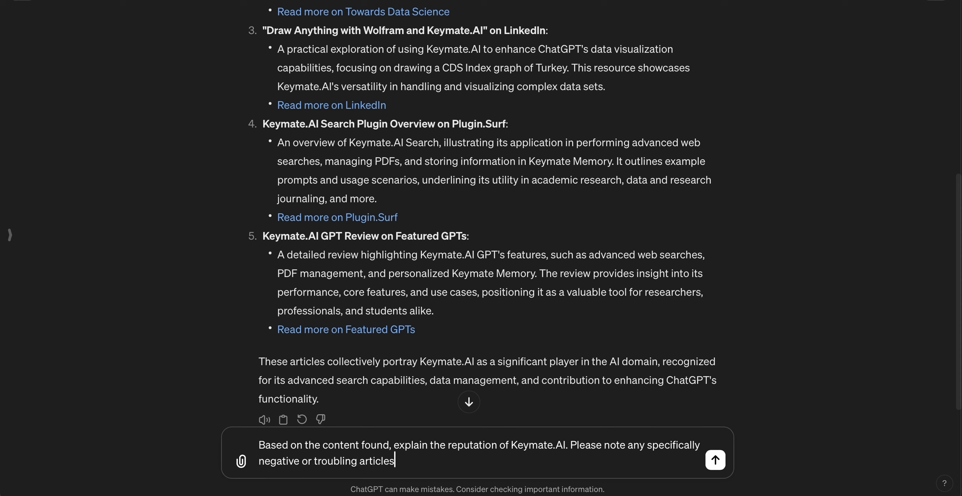
pyautogui.write(' / content that was found.')
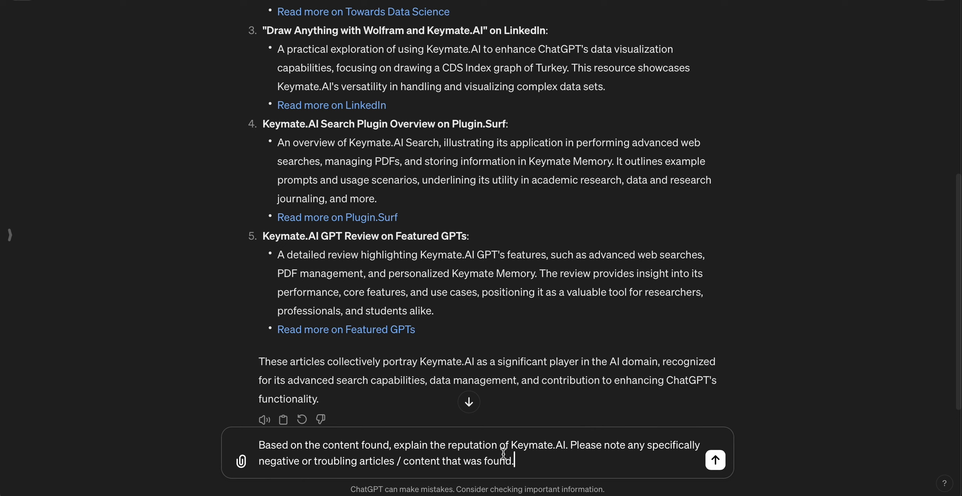
pyautogui.click(715, 461)
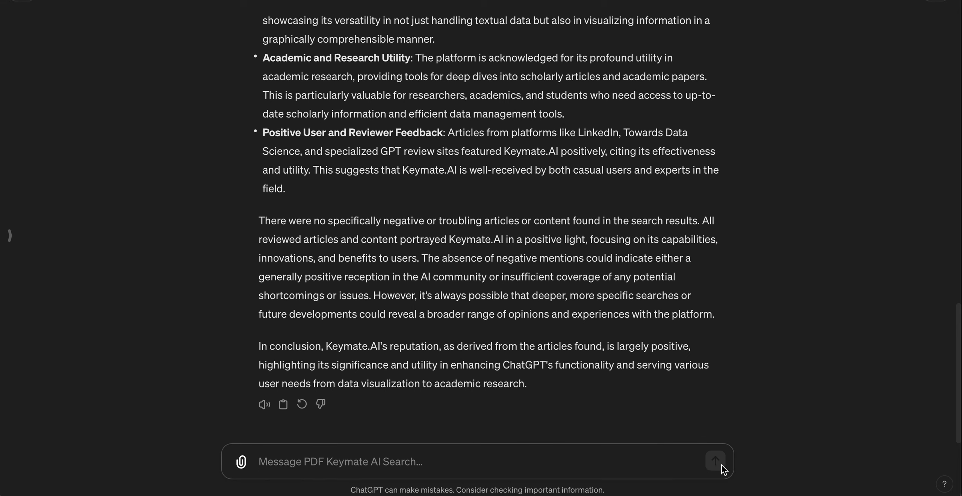
# Step: Request that the reputation response be saved to Keymate Memory with the label "Keymate.AI Reputation Report", and approve the save with "Yes!"
pyautogui.scroll(5, 725, 300)
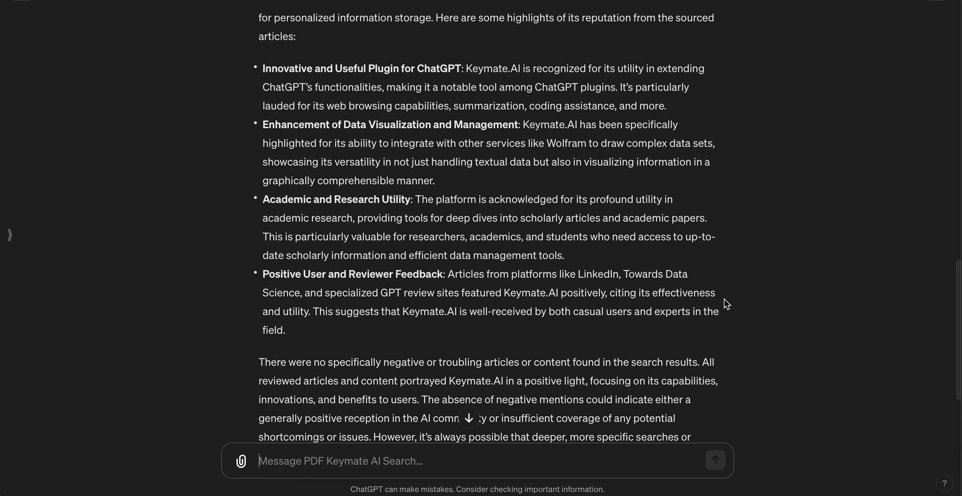
pyautogui.scroll(1, 770, 275)
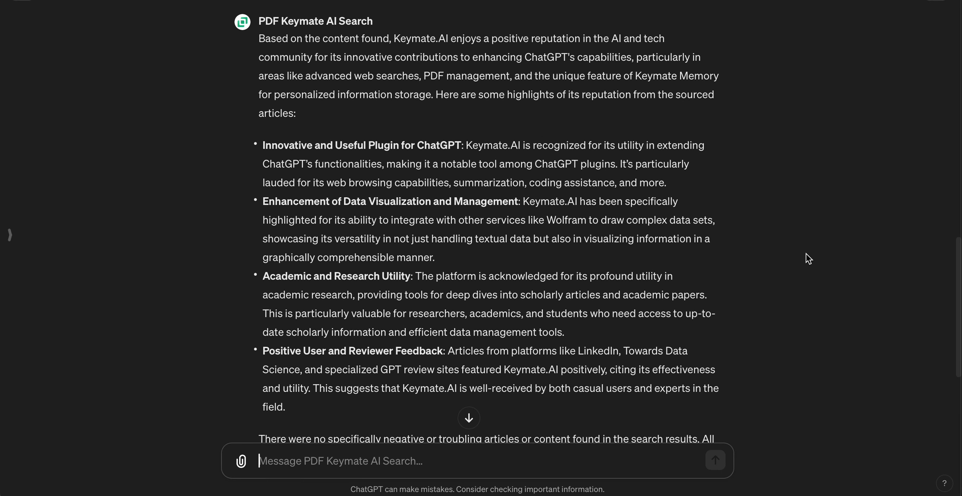
pyautogui.scroll(-5, 806, 255)
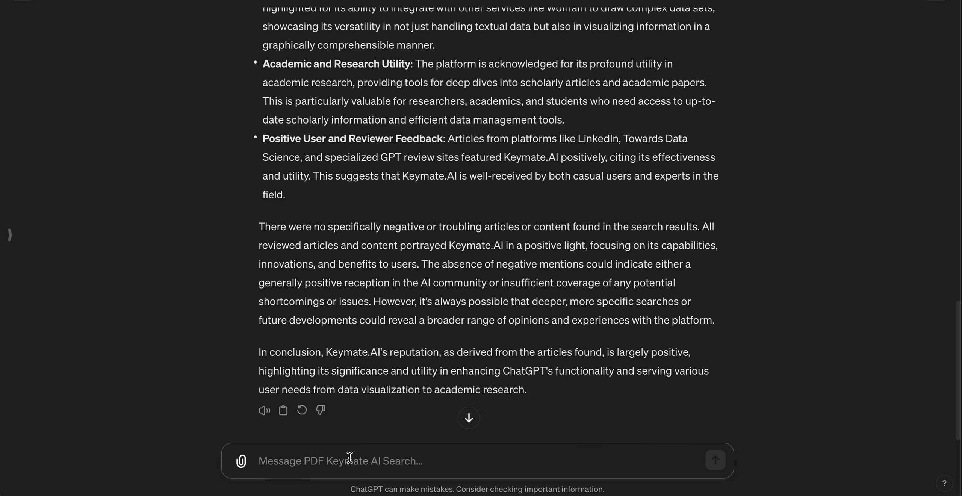
pyautogui.write('Save this respons')
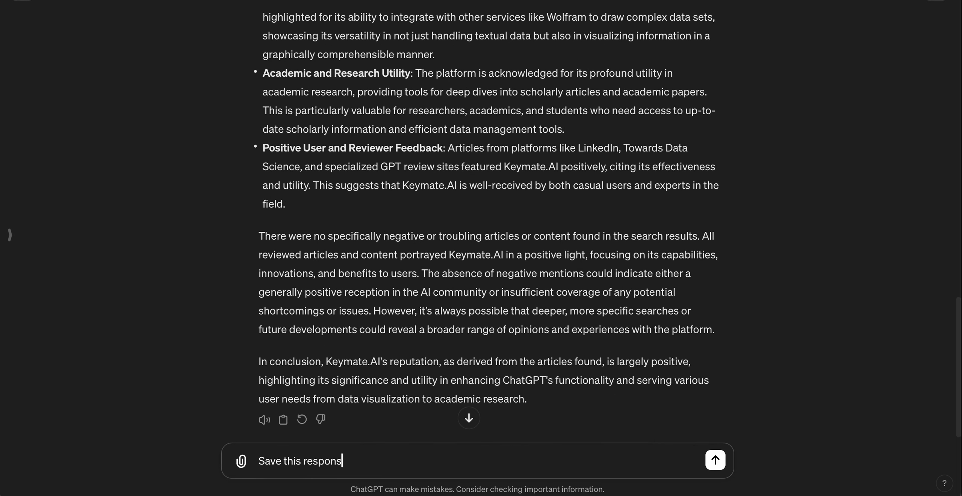
pyautogui.write('e to my Keymate ')
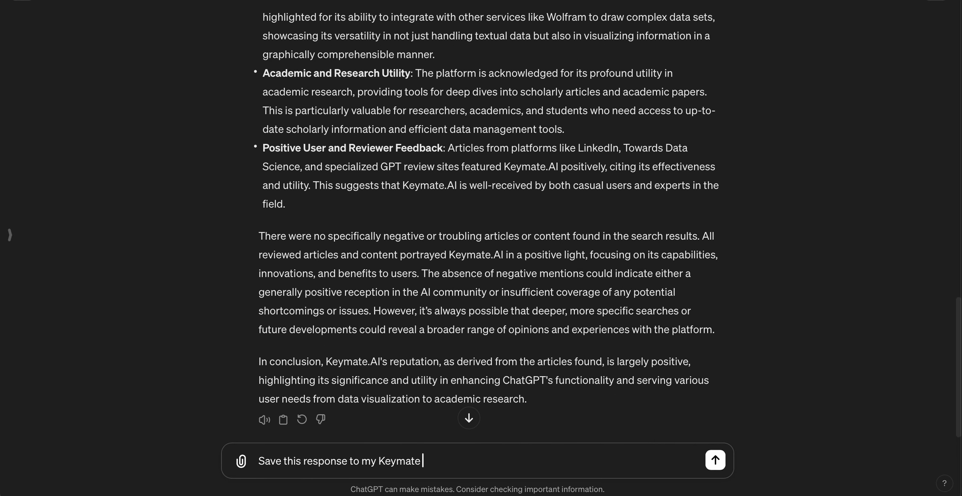
pyautogui.write('Memory with the l')
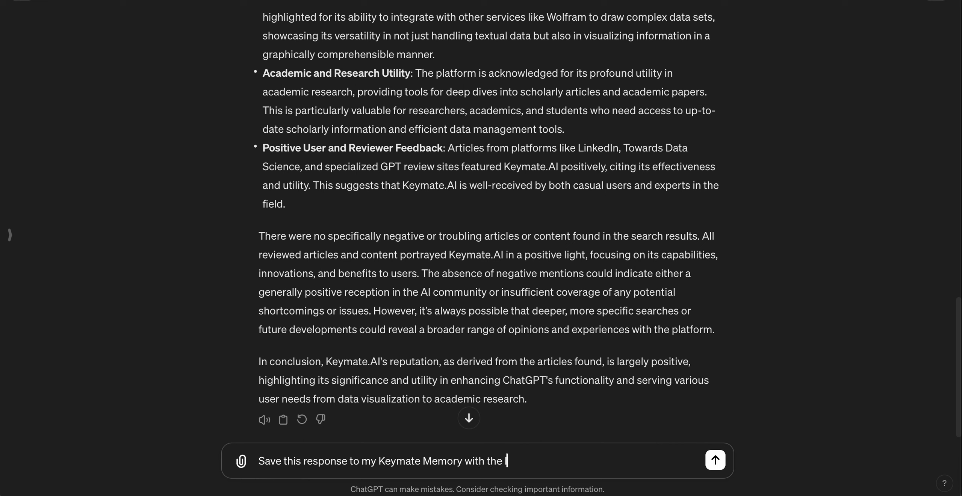
pyautogui.write('abel "Keymate')
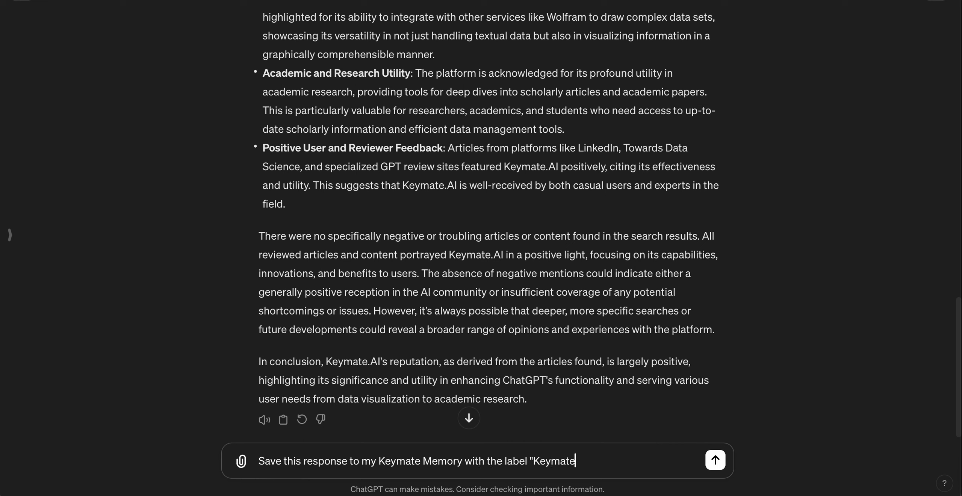
pyautogui.write('.AI reputation')
pyautogui.click(596, 461)
pyautogui.press('BackSpace')
pyautogui.write('R')
pyautogui.click(661, 464)
pyautogui.write('Report".')
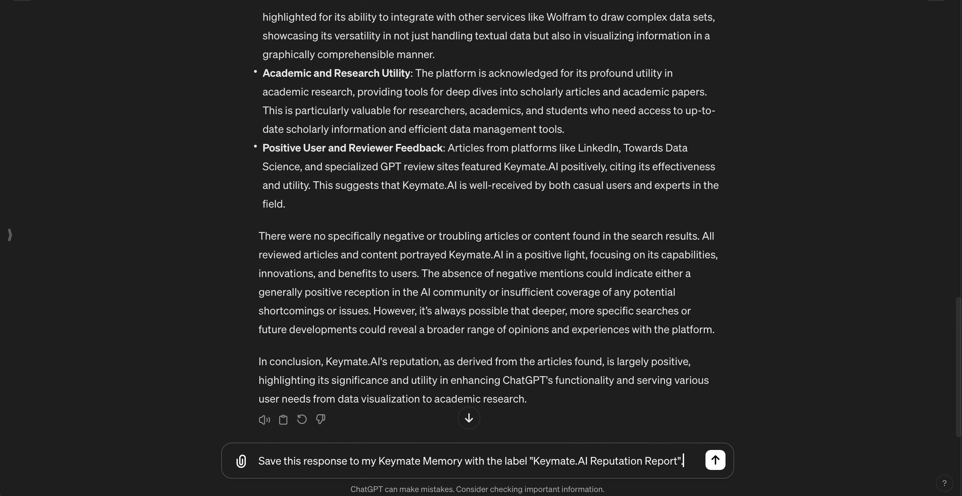
pyautogui.press('Return')
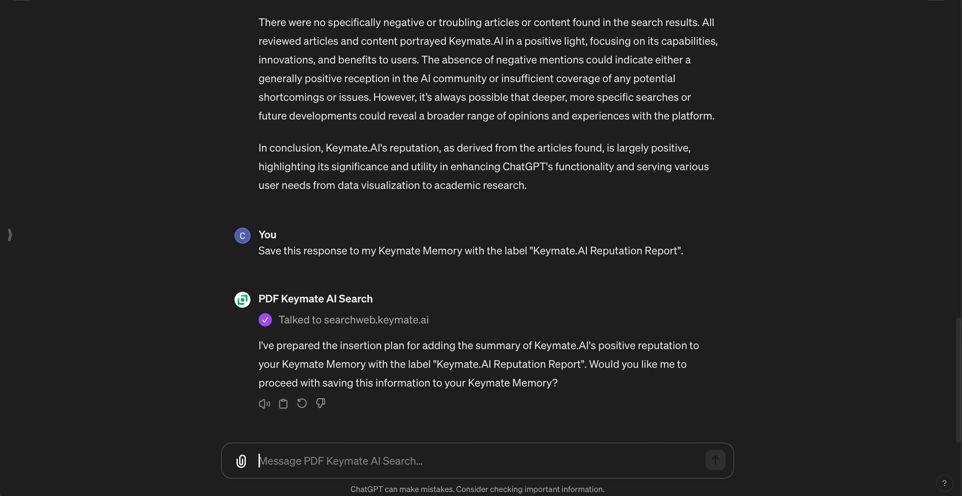
pyautogui.write('Yes!')
pyautogui.press('Return')
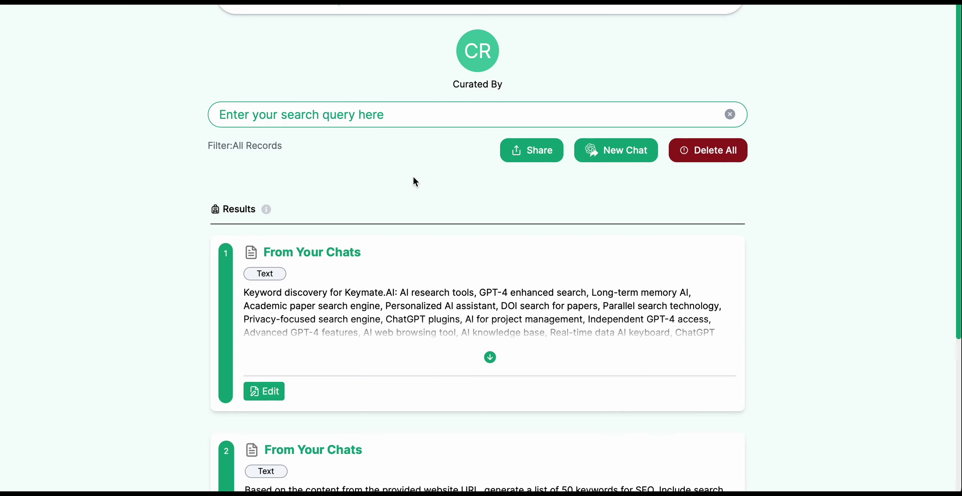
# Step: Switch to the Keymate Memory page and search all records for "Reputation"
pyautogui.click(386, 116)
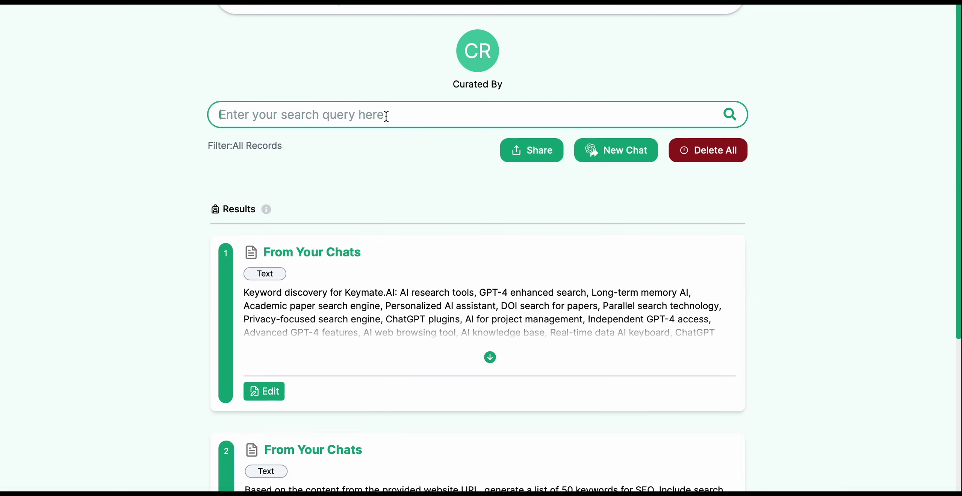
pyautogui.write('Reputation')
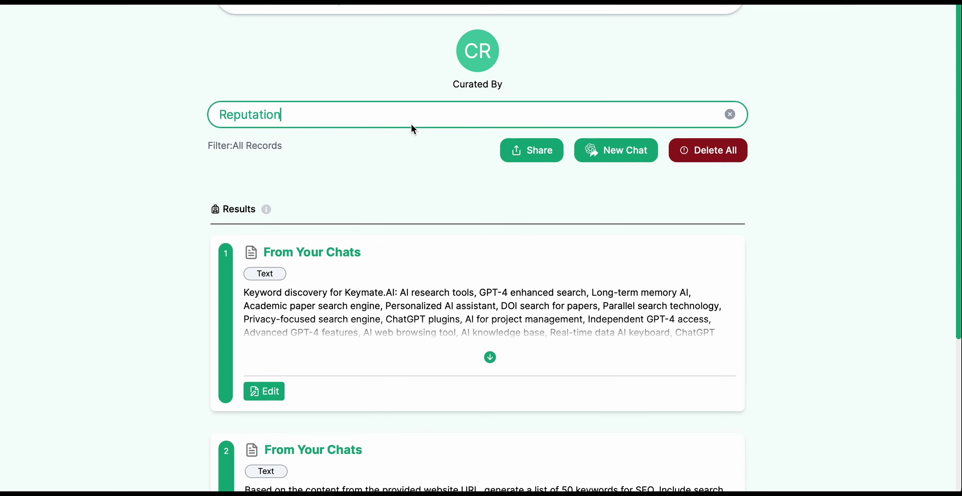
pyautogui.click(425, 158)
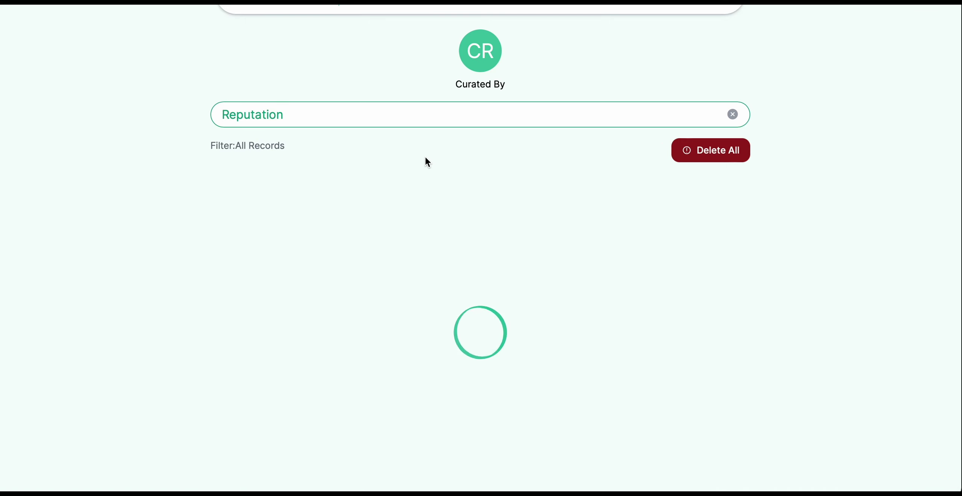
# Step: Find the record labelled "Keymate.AI Reputation Report" in the search results and expand it to examine its full text
pyautogui.scroll(-10, 425, 156)
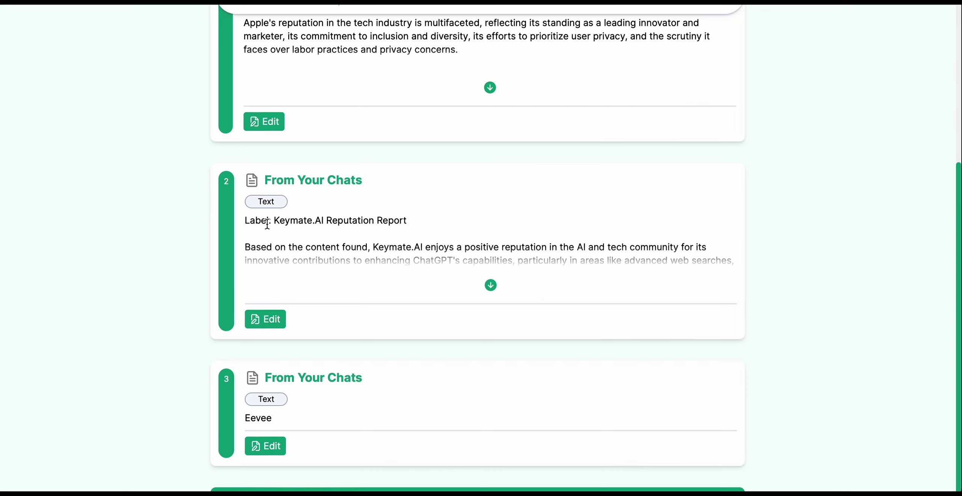
pyautogui.moveTo(245, 221); pyautogui.dragTo(412, 224)
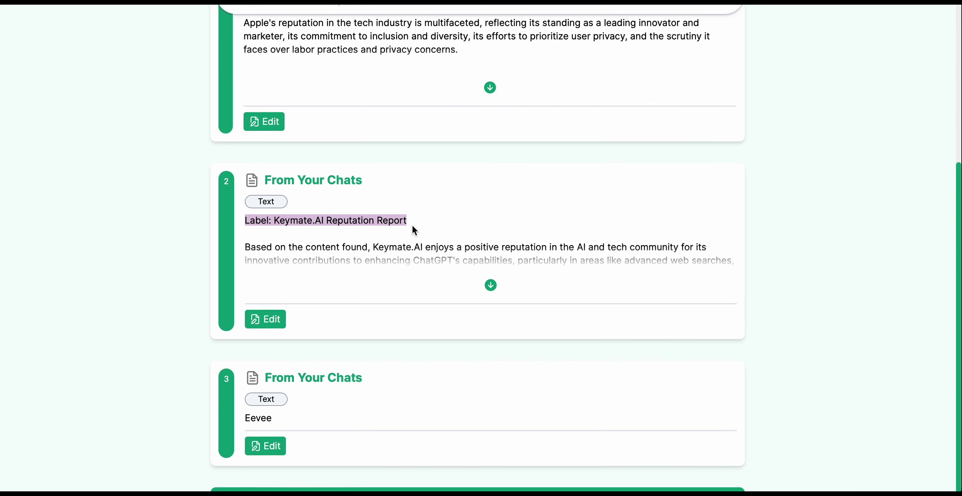
pyautogui.click(456, 213)
pyautogui.click(494, 292)
pyautogui.scroll(-3, 659, 274)
pyautogui.scroll(-2, 658, 274)
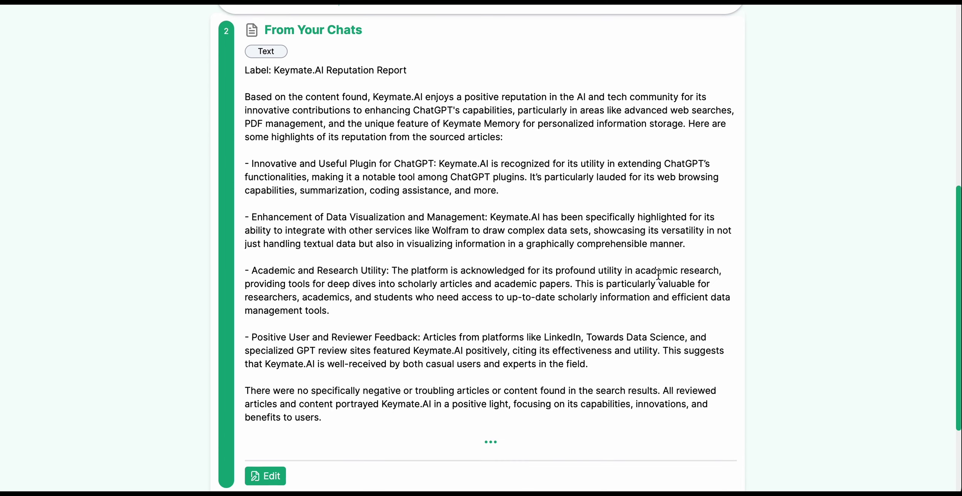